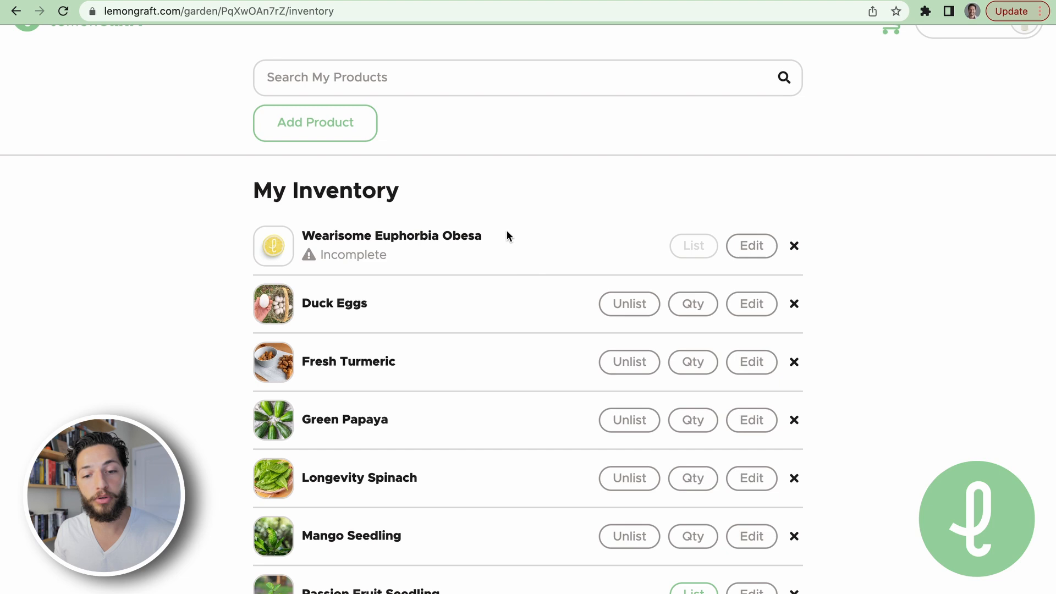
- Look through the products in the My Inventory list and their listing, quantity and edit options
scroll(507, 225, "down", 2)
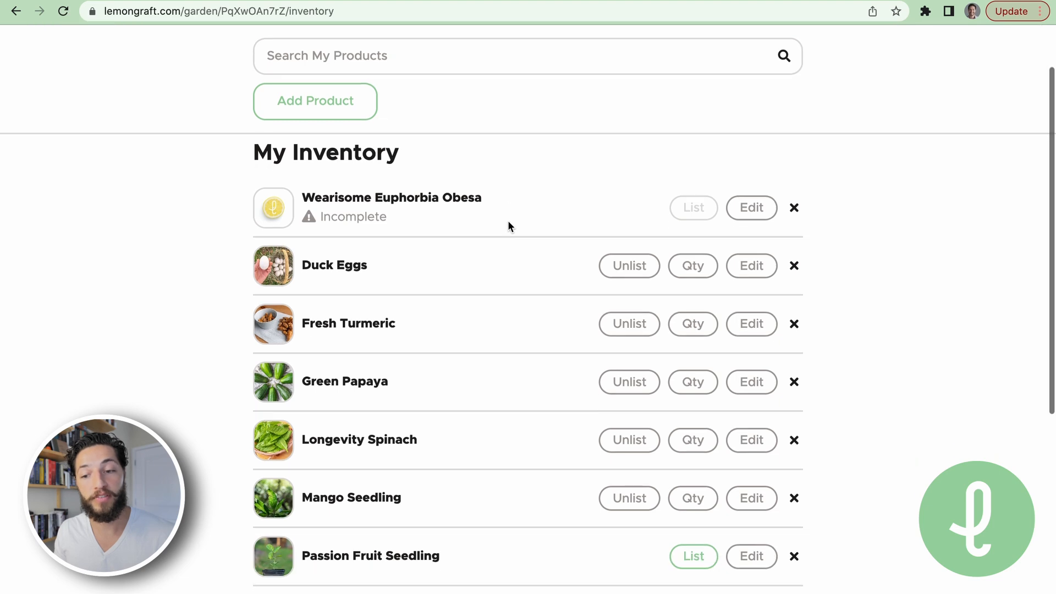
scroll(484, 215, "down", 3)
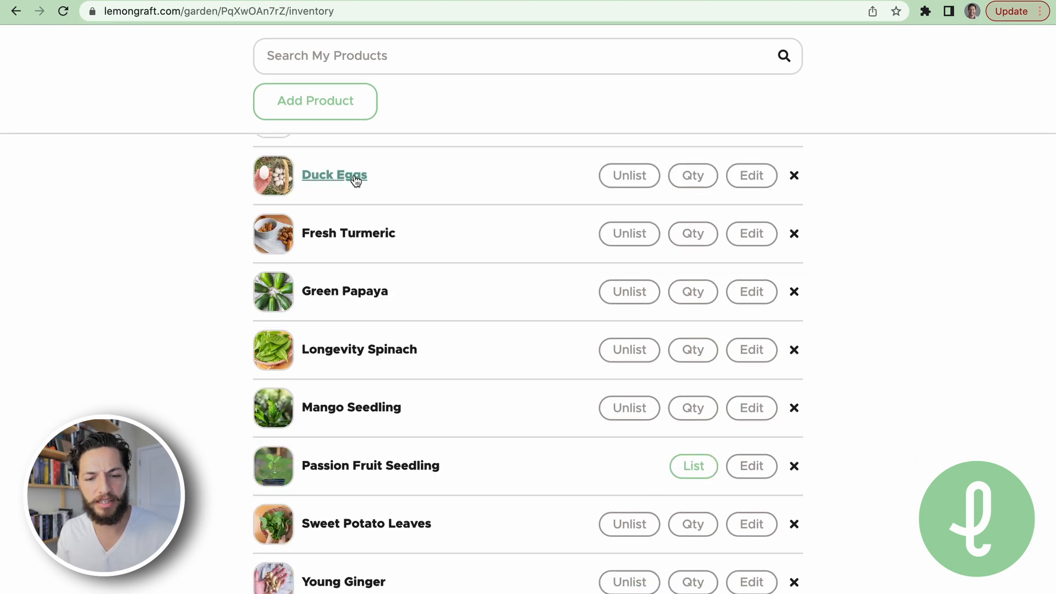
scroll(381, 241, "down", 4)
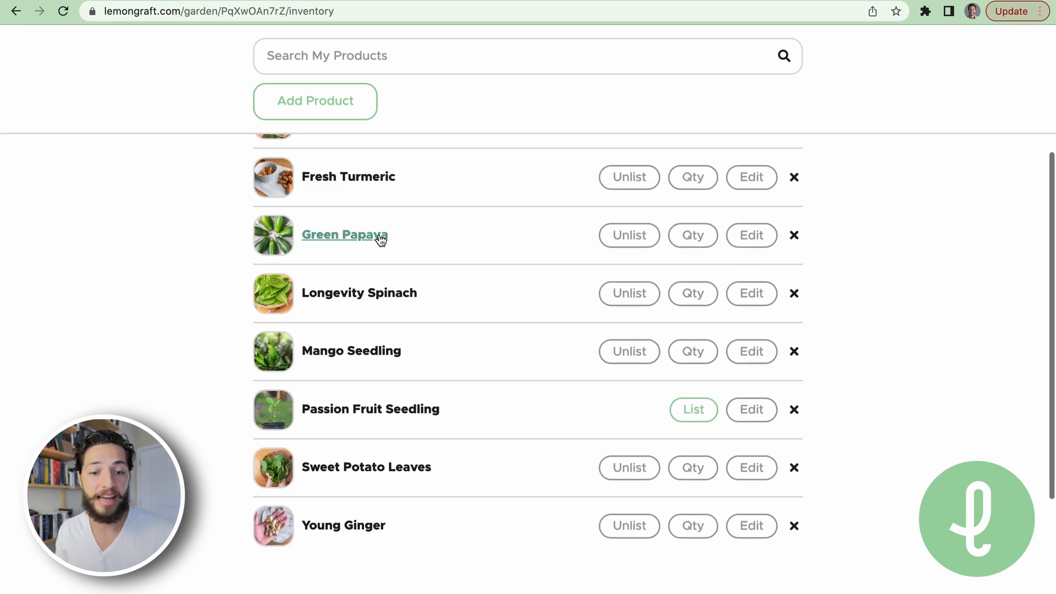
scroll(457, 390, "down", 4)
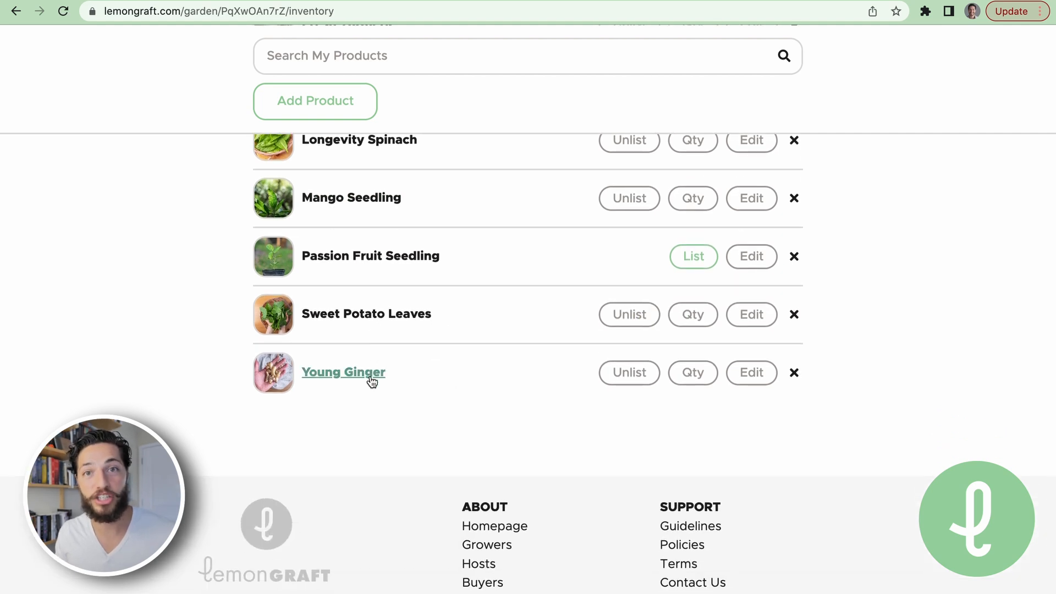
scroll(625, 302, "up", 5)
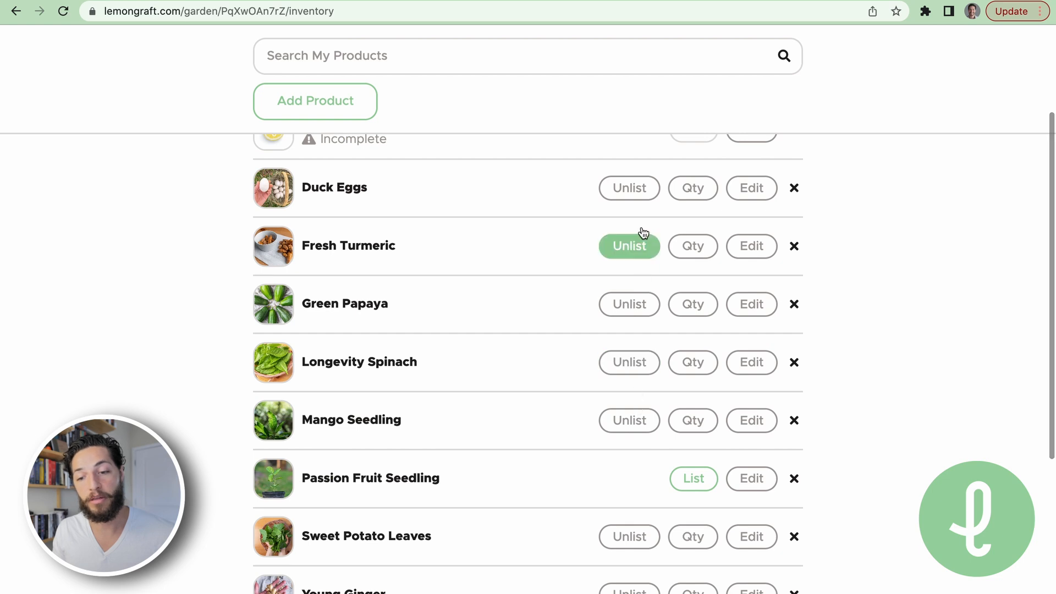
scroll(638, 382, "up", 2)
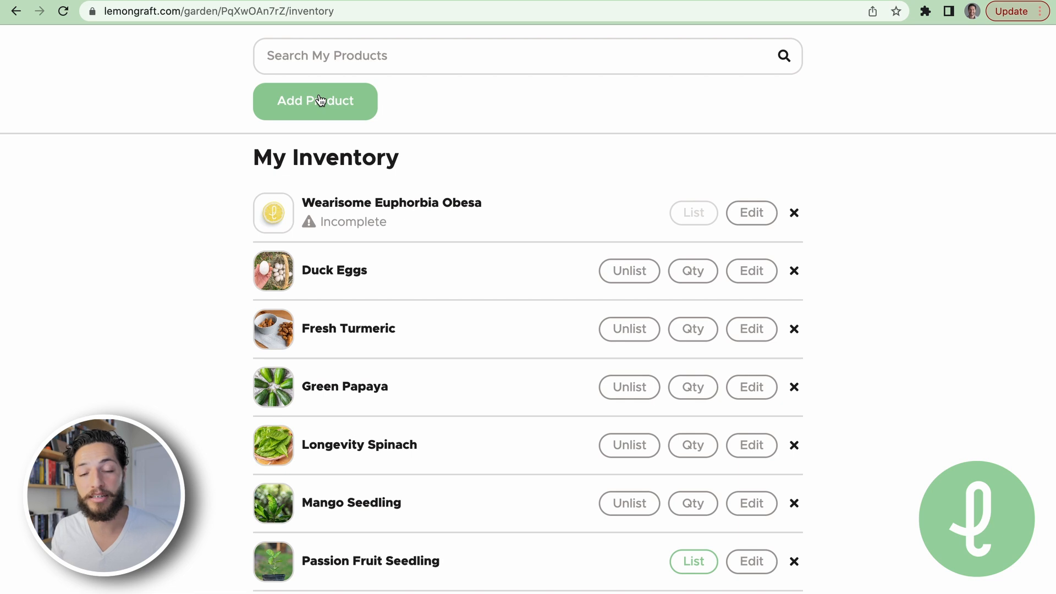
scroll(530, 215, "down", 2)
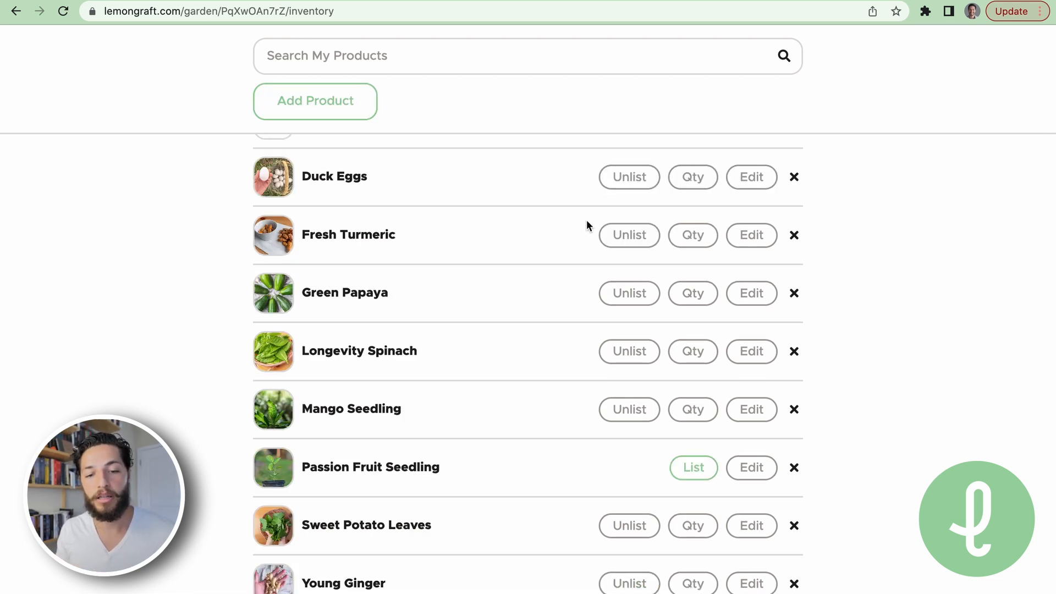
scroll(587, 225, "down", 1)
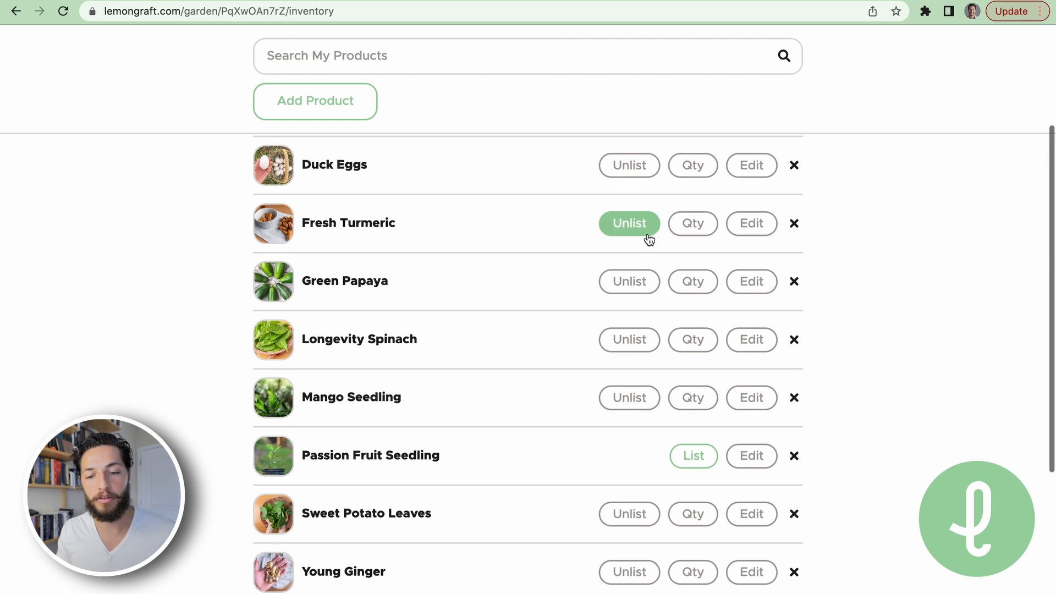
- Open the Fresh Turmeric product for editing and place the cursor in its display name
left_click(747, 233)
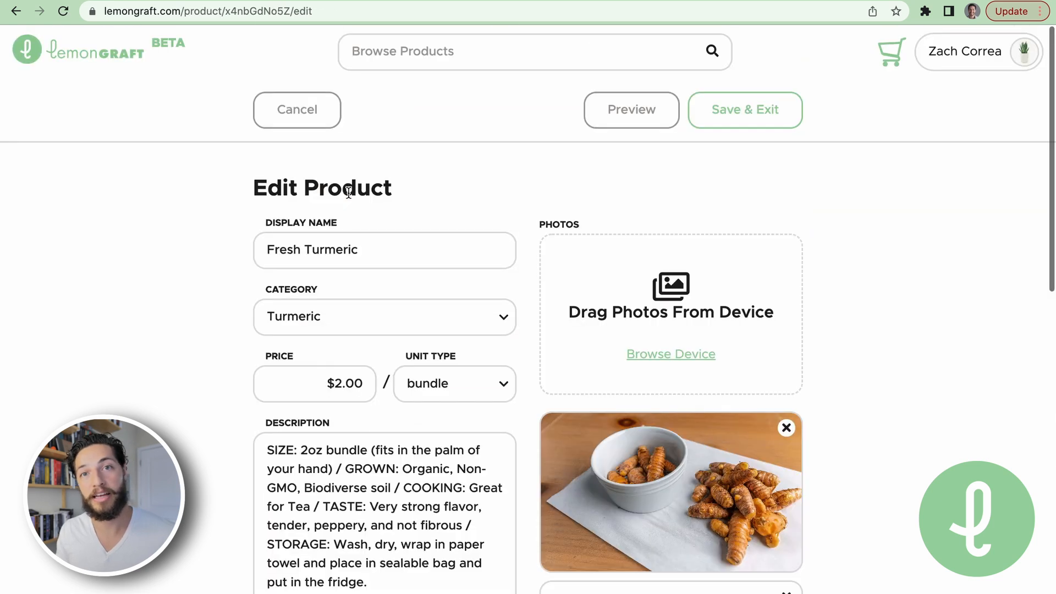
scroll(391, 226, "down", 1)
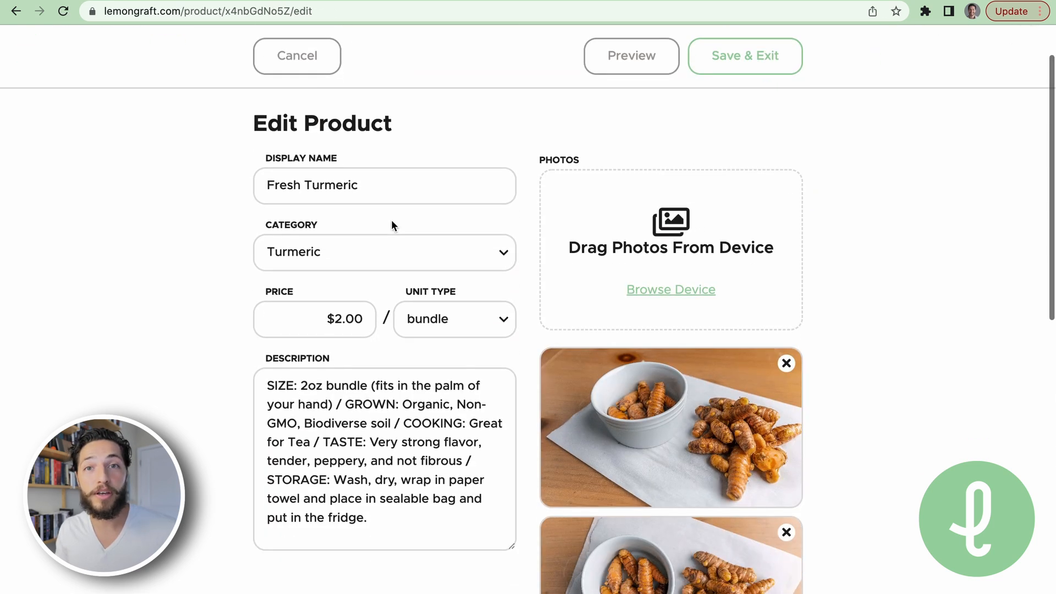
left_click(348, 180)
key("super+a")
left_click(318, 186)
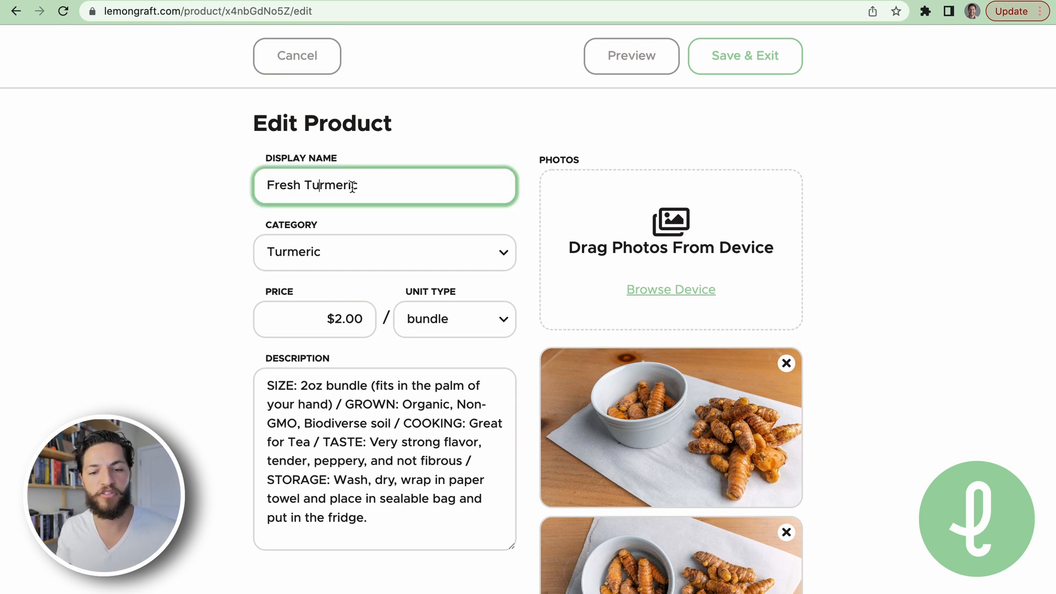
- Look up the product category options and choose Turmeric as the category
scroll(385, 198, "down", 1)
left_click(352, 206)
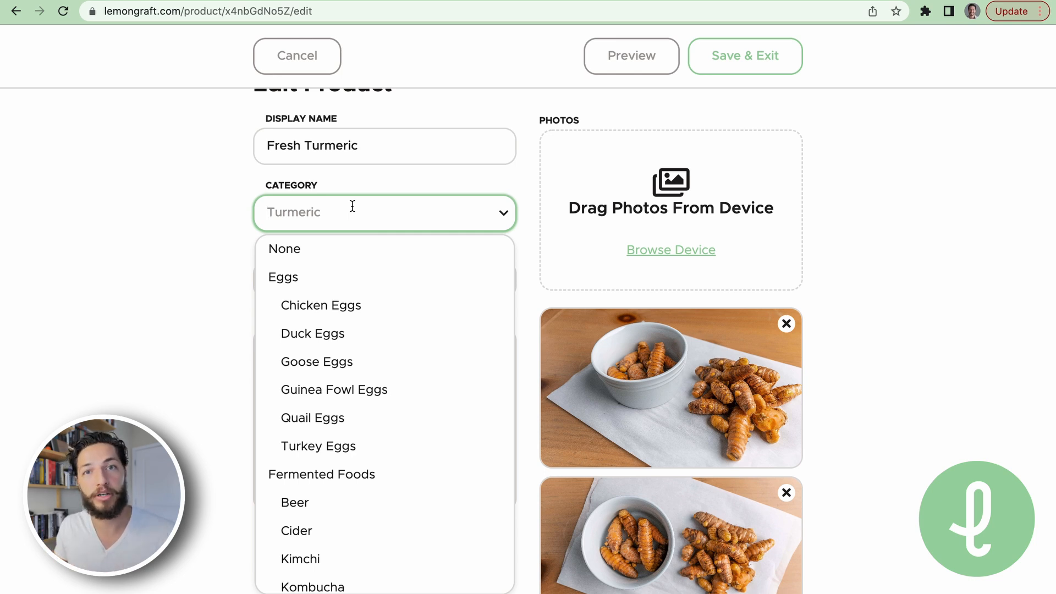
left_click(233, 176)
left_click(300, 211)
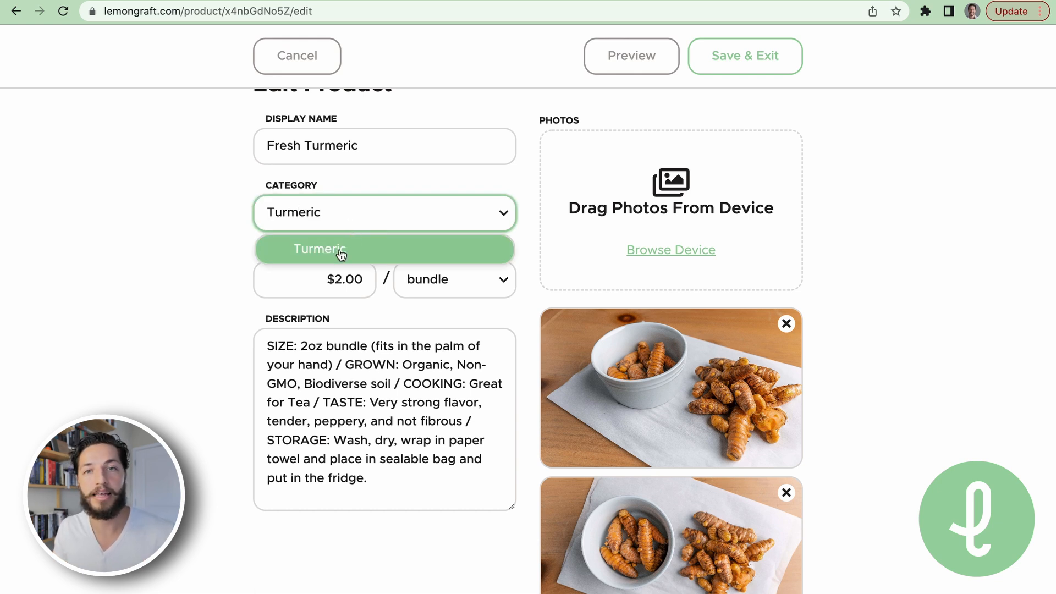
left_click(315, 253)
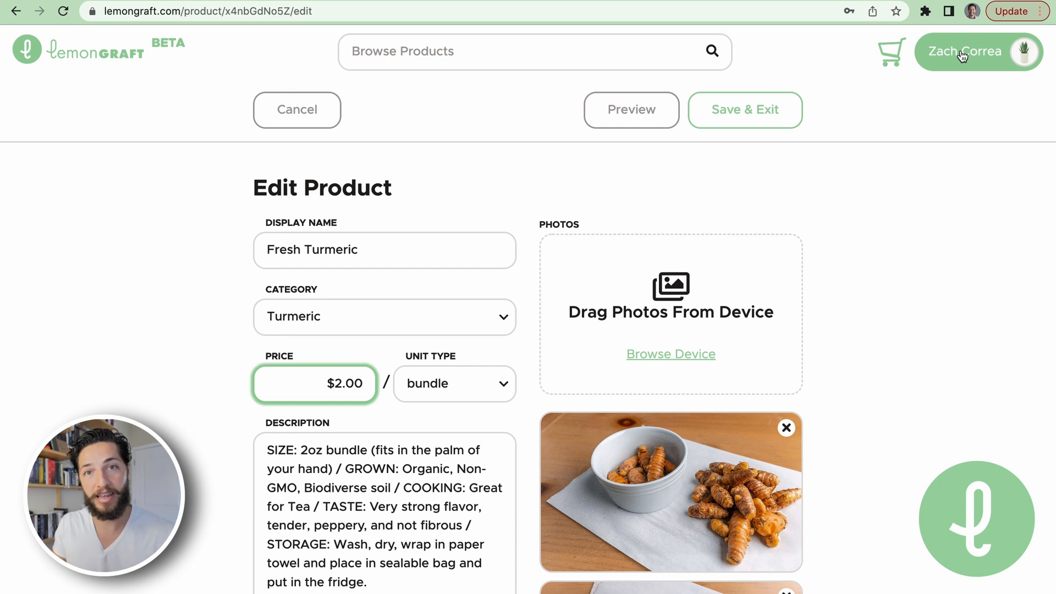
- Go to the account settings from the dashboard and examine the service fees and proceeds in the Account Ledger
left_click(963, 55)
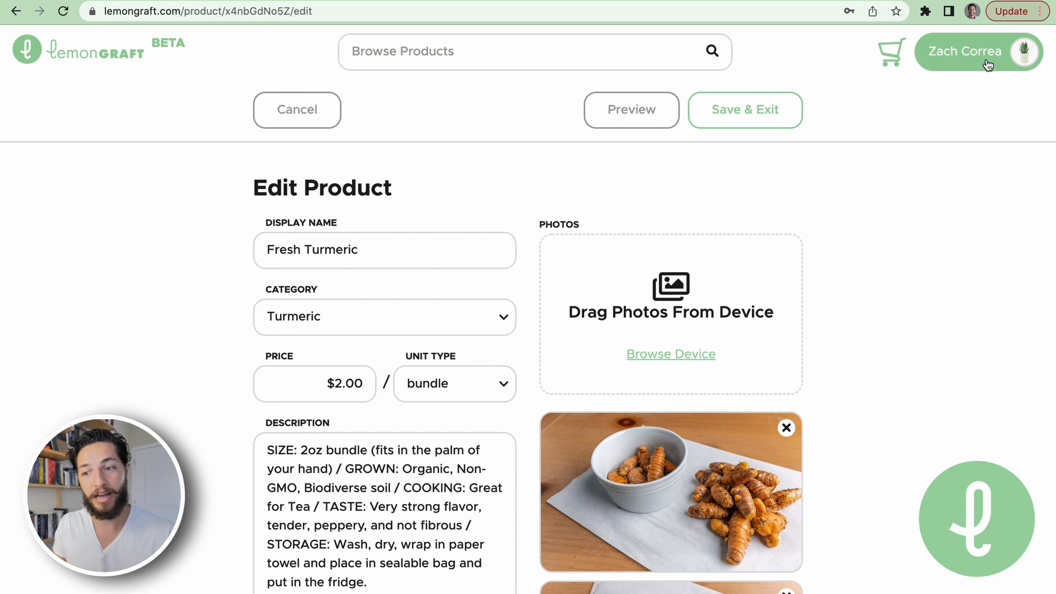
left_click(968, 89)
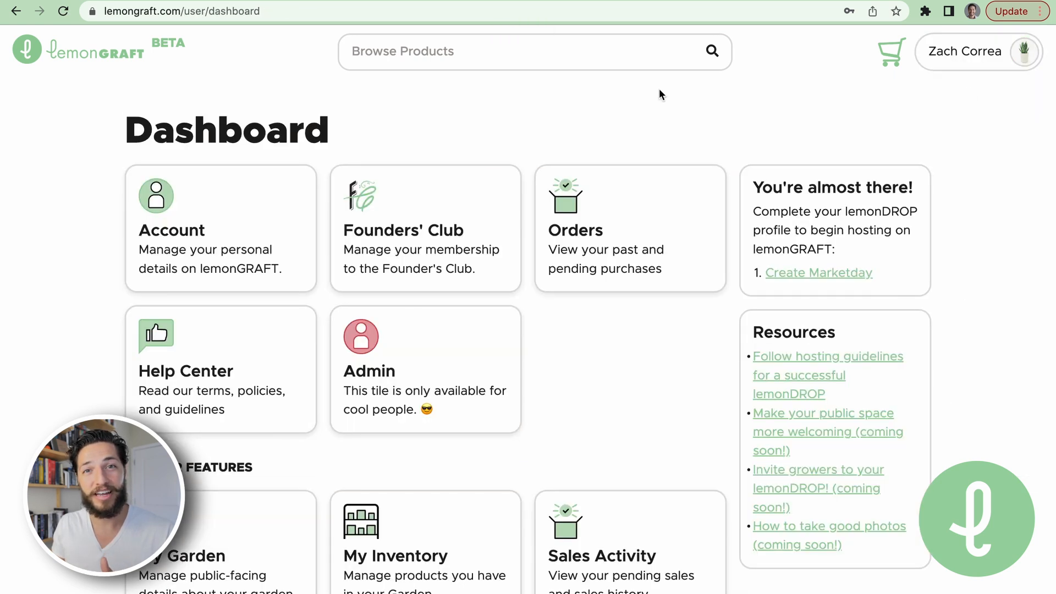
left_click(220, 220)
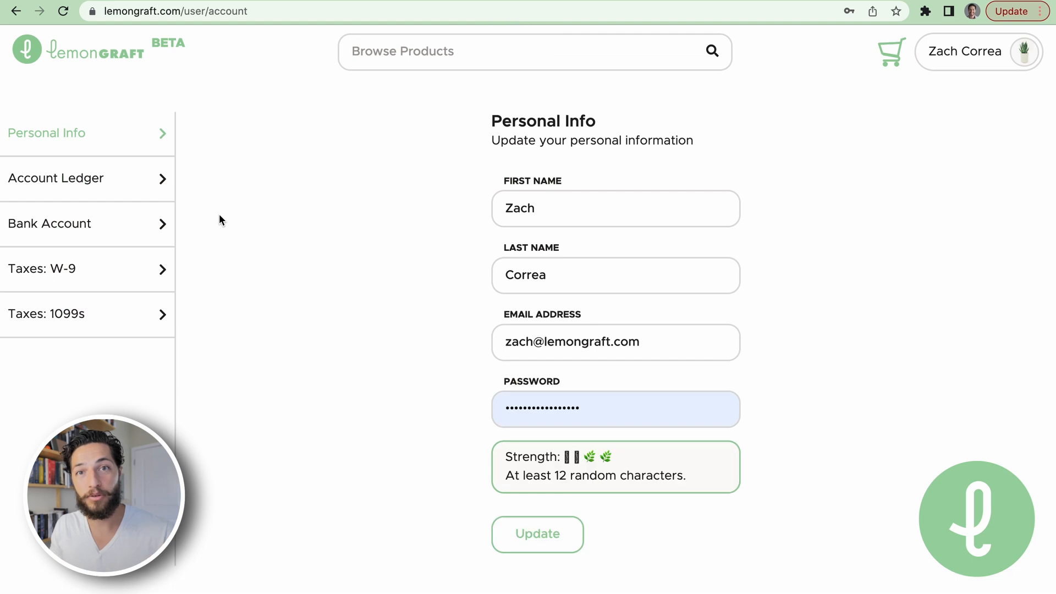
left_click(117, 191)
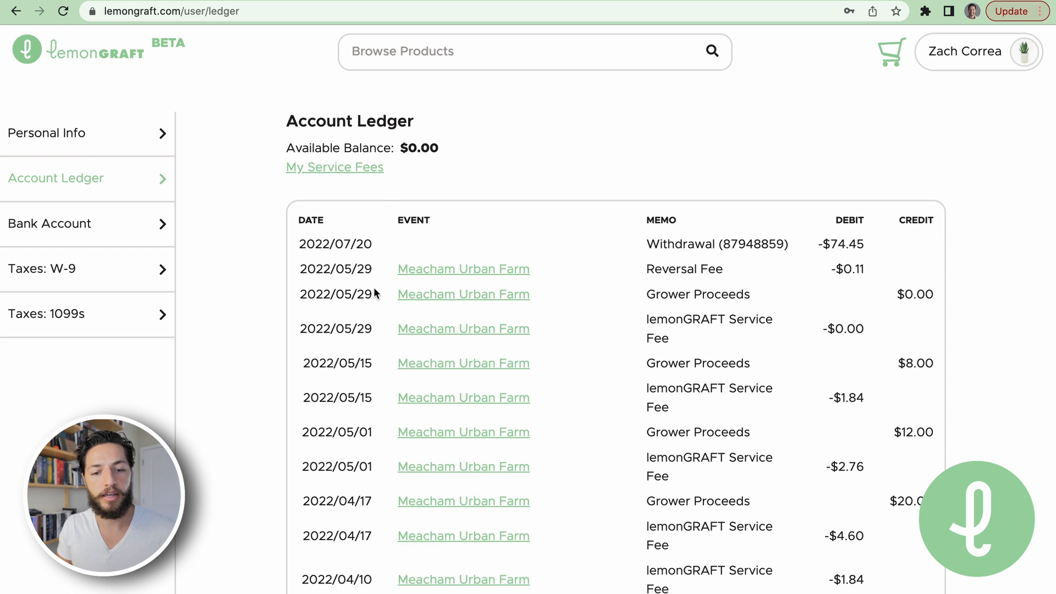
scroll(374, 292, "down", 3)
scroll(374, 275, "up", 3)
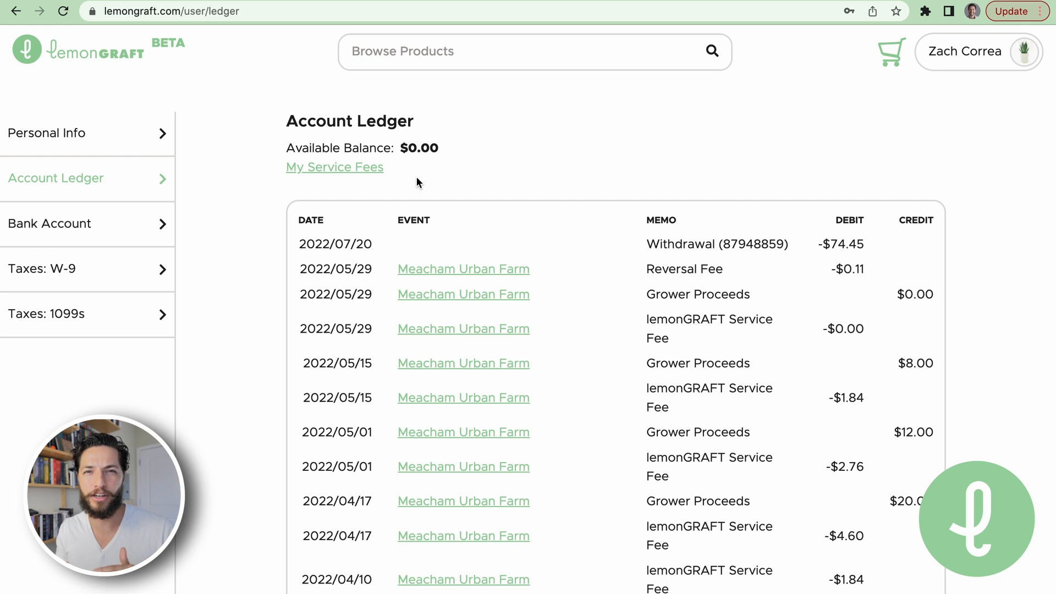
- Return to the Fresh Turmeric edit form and check the unit type choices
left_click(15, 11)
left_click(15, 11)
left_click(15, 11)
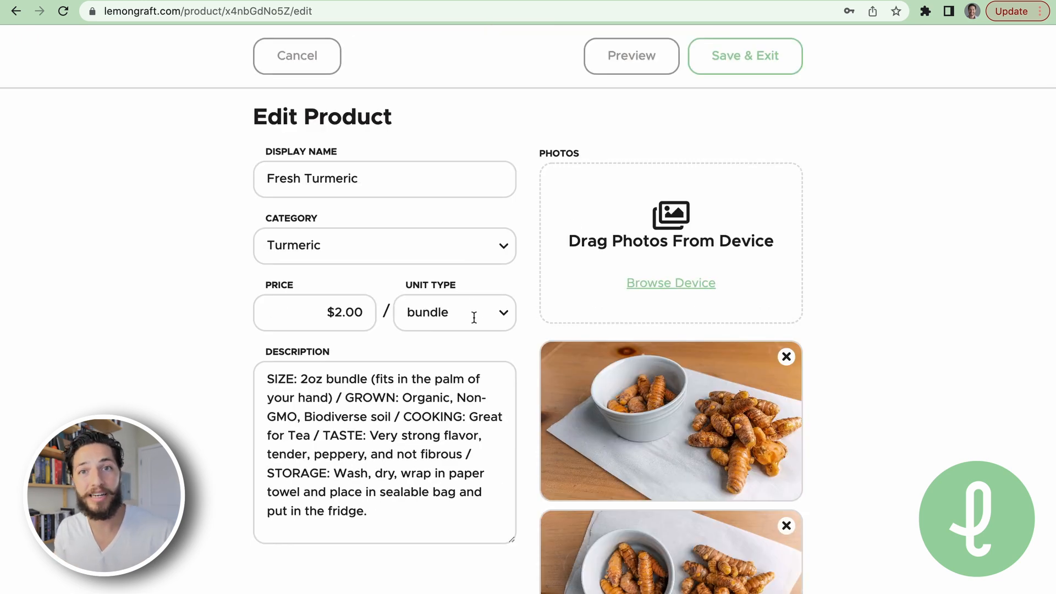
left_click(510, 312)
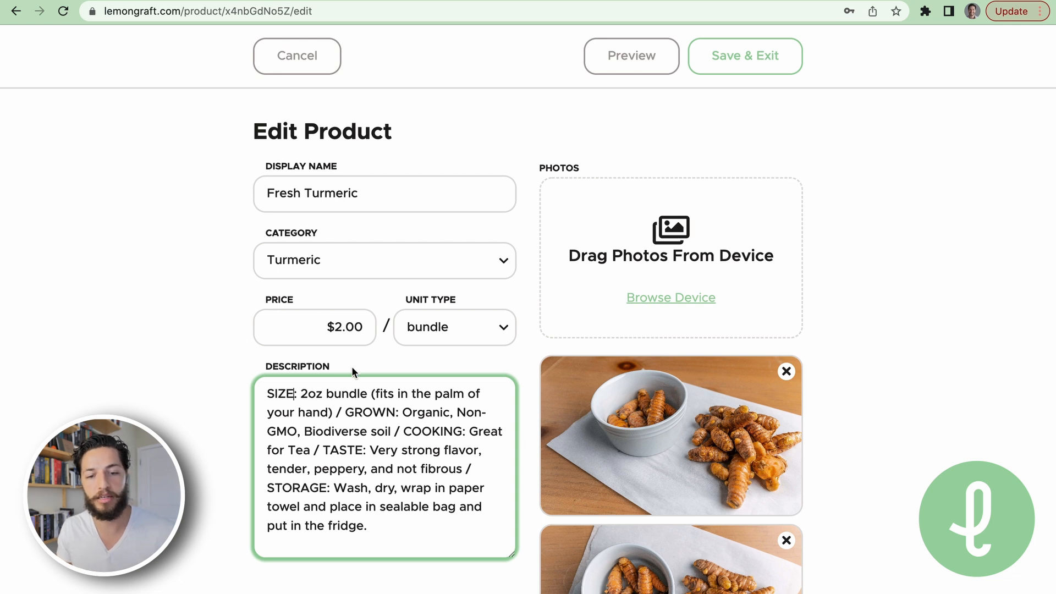
- Examine the size details in the product description and the uploaded turmeric photos
left_click(373, 393)
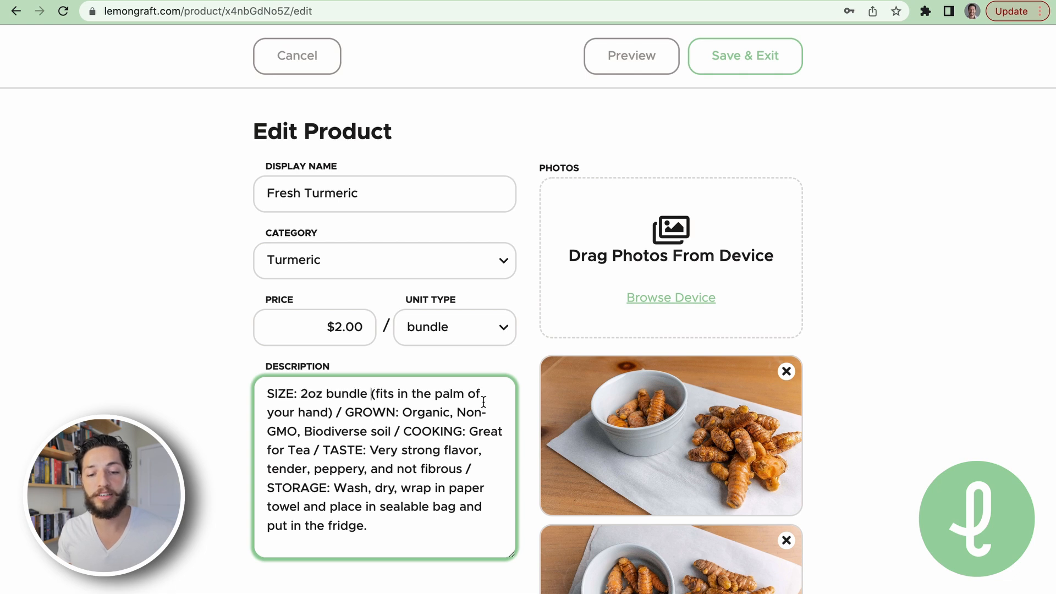
scroll(350, 389, "down", 1)
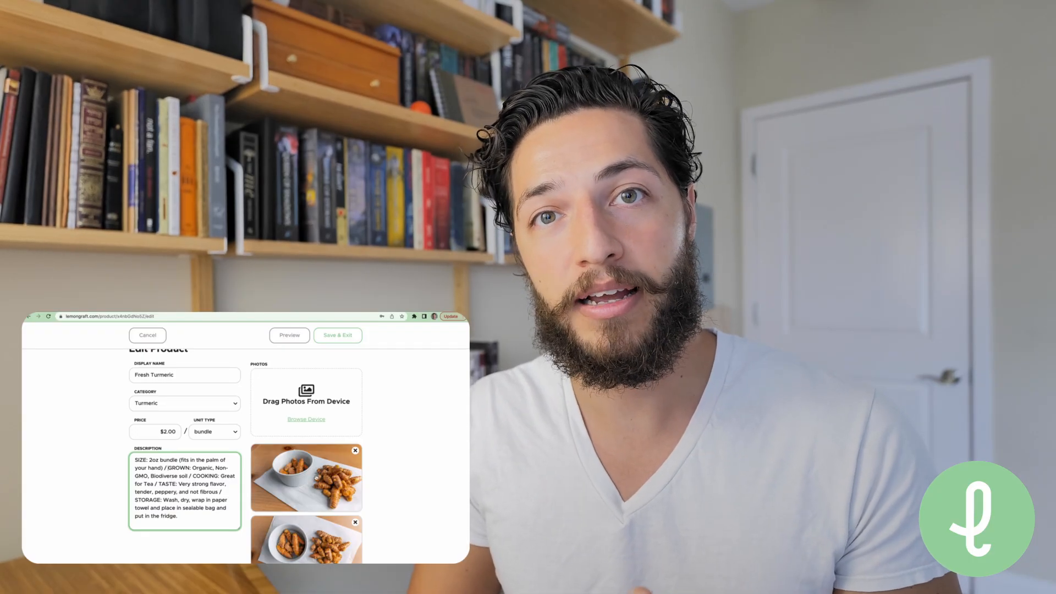
scroll(317, 478, "down", 1)
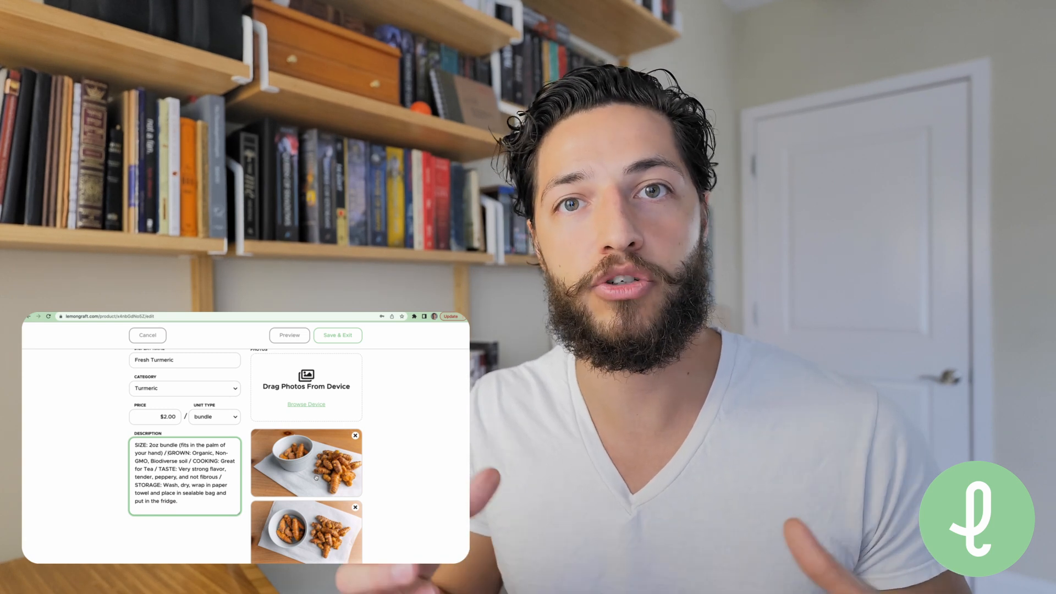
scroll(316, 478, "down", 4)
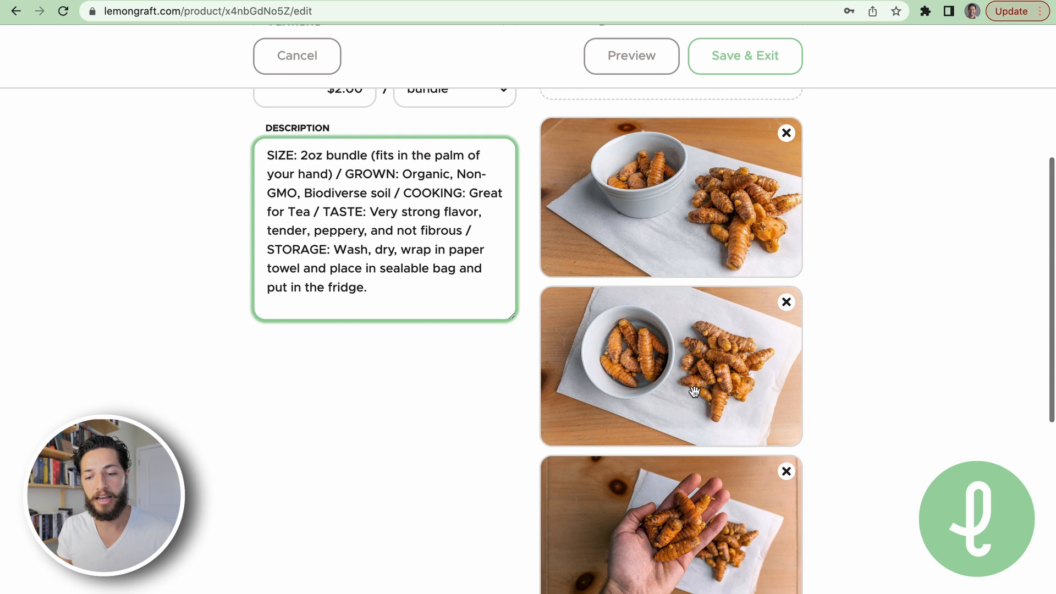
scroll(694, 392, "down", 3)
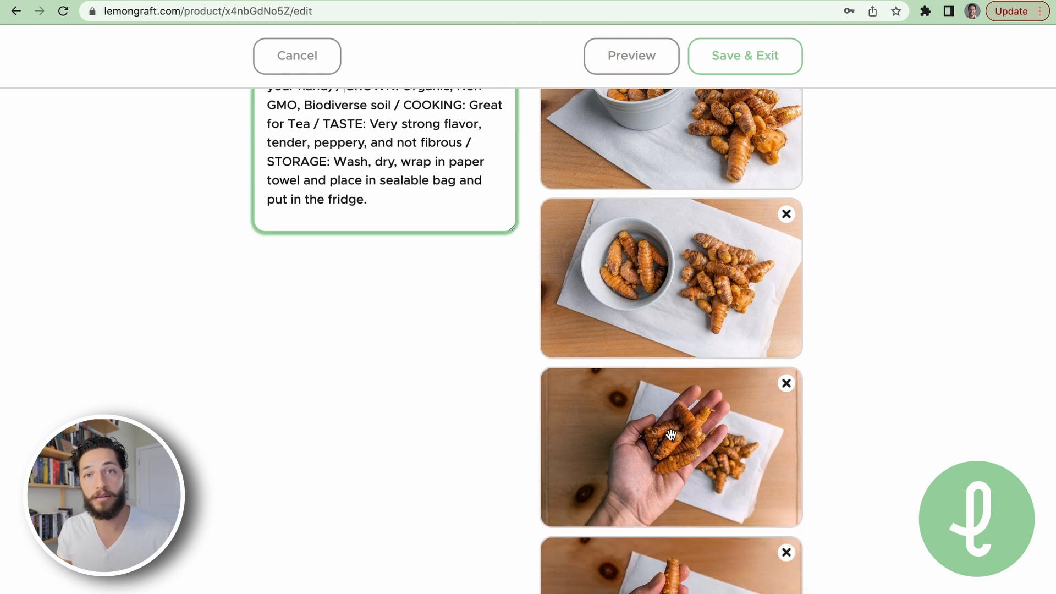
scroll(639, 413, "down", 5)
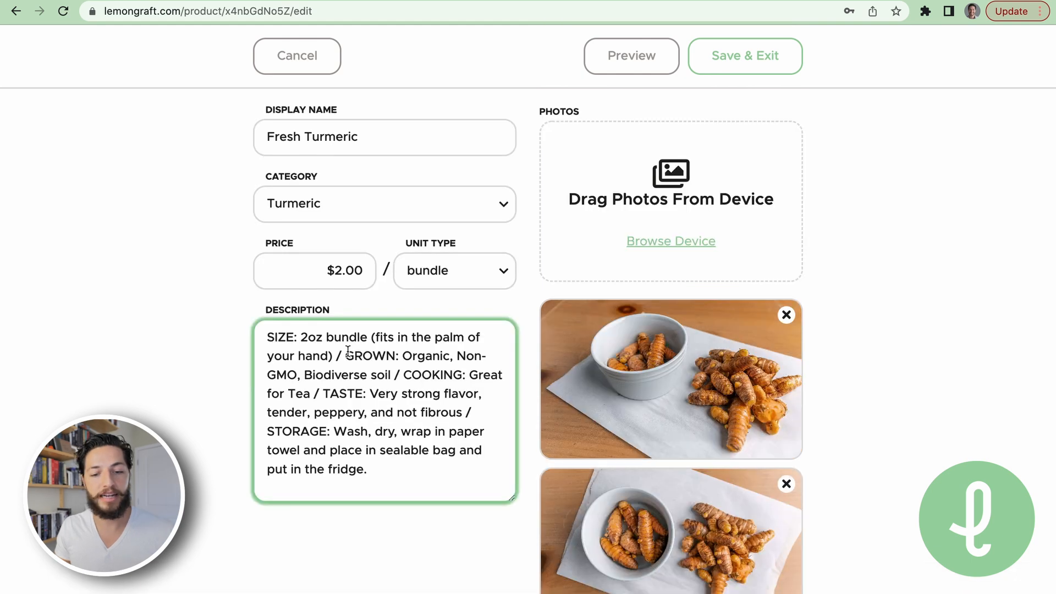
- Start the GROWN, COOKING, TASTE and STORAGE parts of the description on separate lines, removing the slash separators
key("BackSpace")
key("BackSpace")
key("BackSpace")
key("Return")
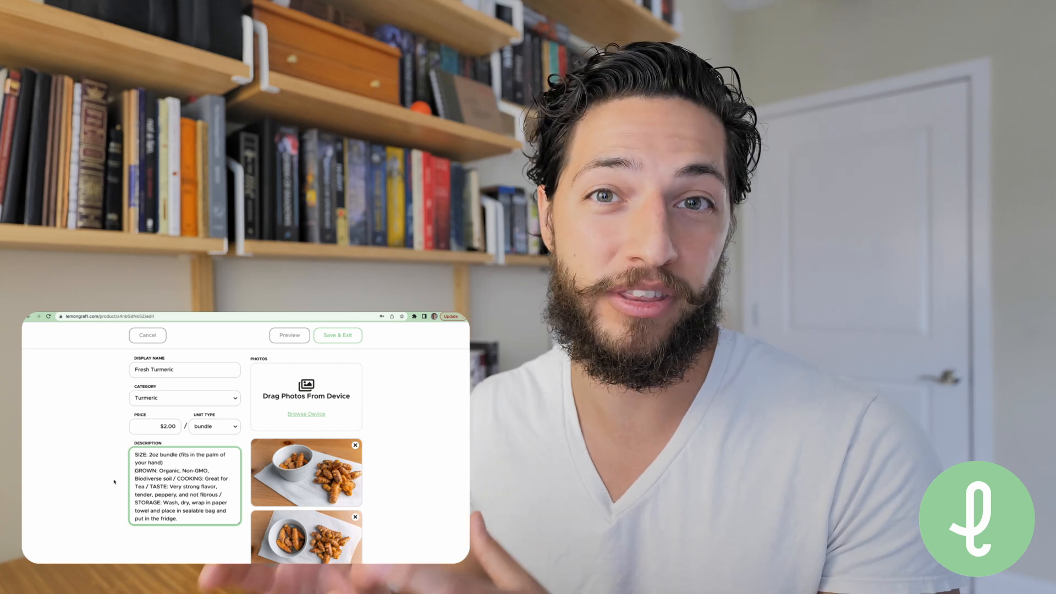
scroll(114, 482, "down", 1)
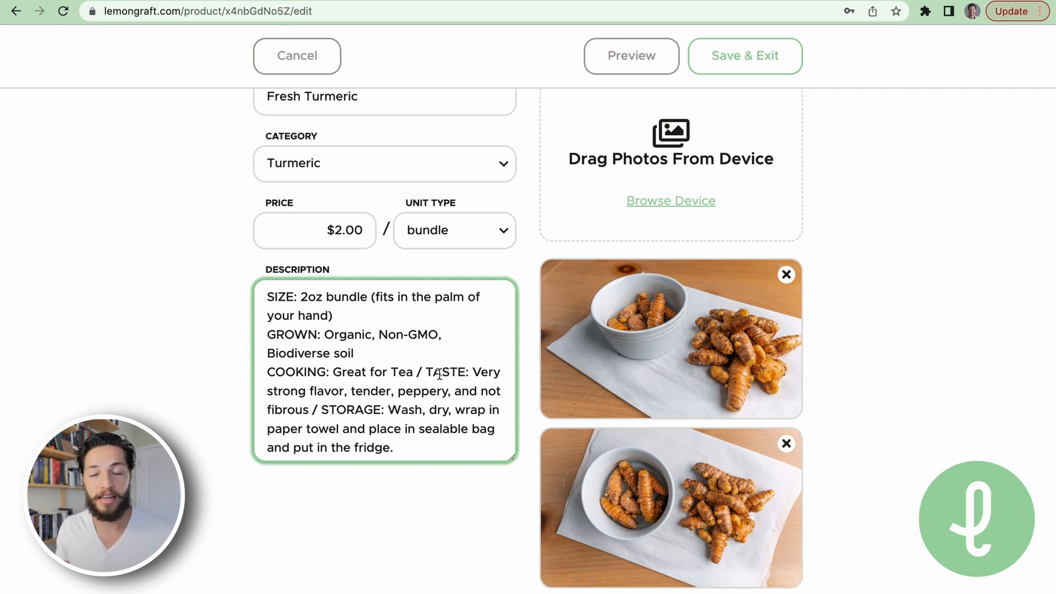
key("BackSpace")
key("Return")
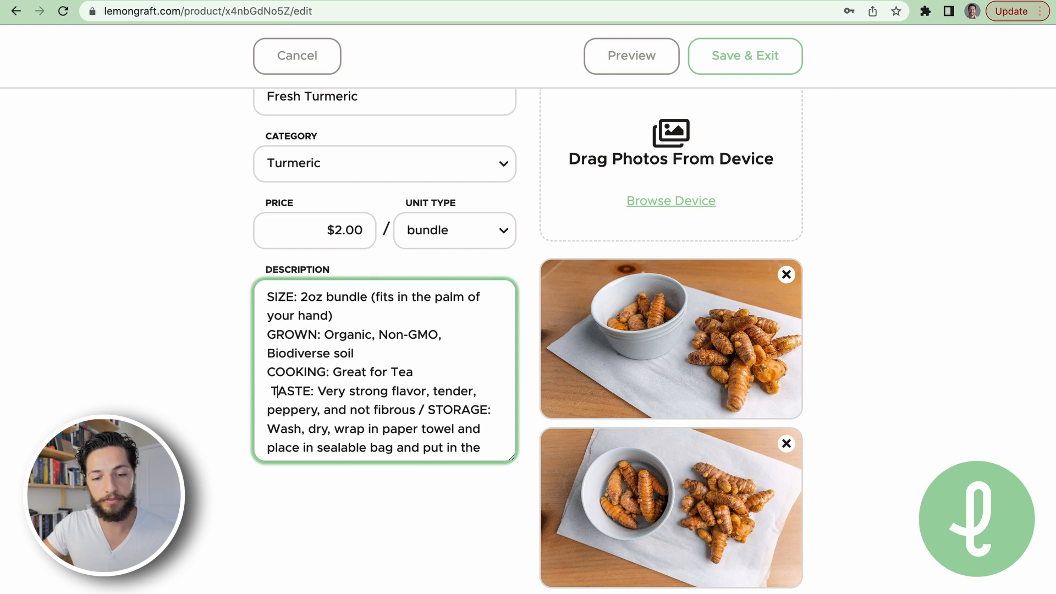
key("Delete")
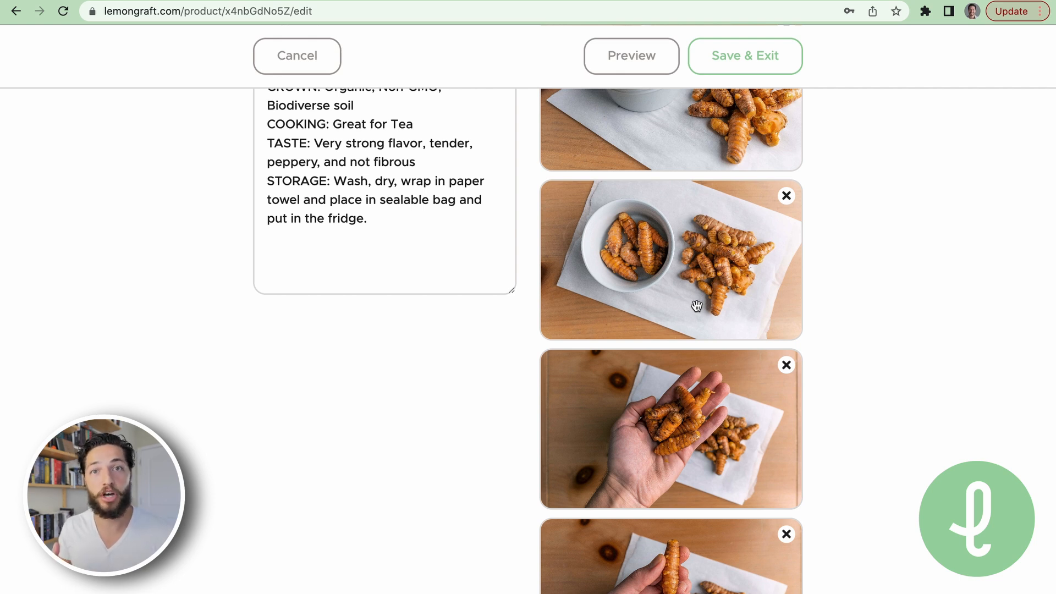
- Preview the Fresh Turmeric product page and look through all its photos in the enlarged gallery
scroll(697, 306, "up", 10)
left_click(631, 113)
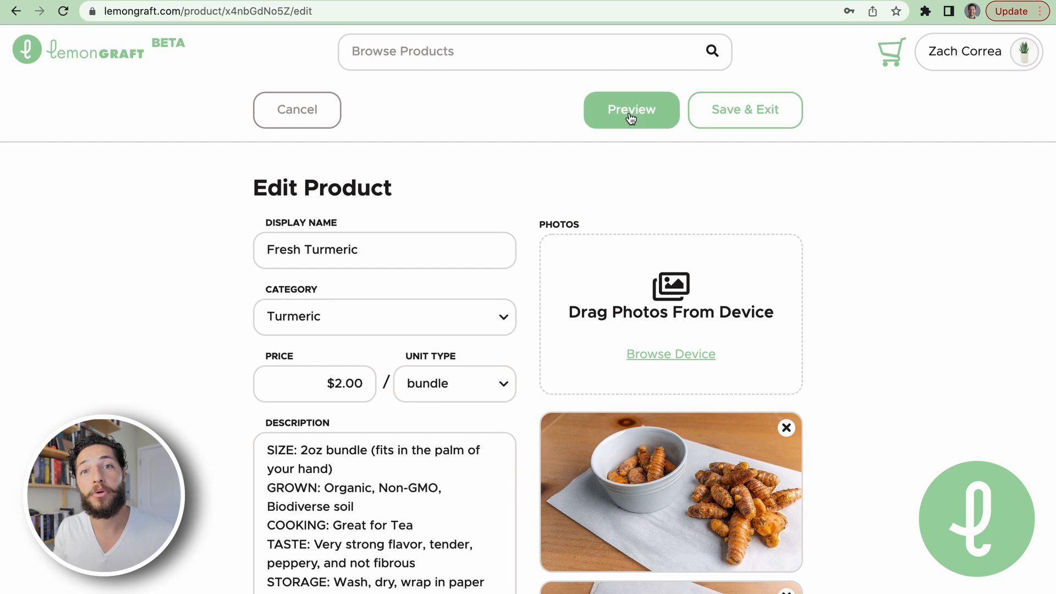
scroll(379, 248, "down", 1)
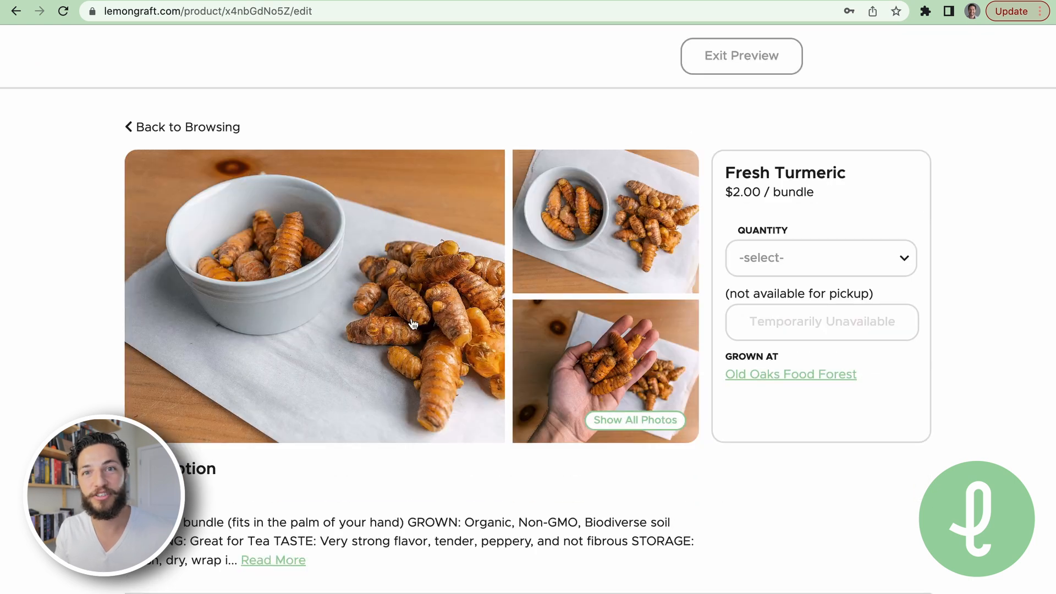
left_click(381, 290)
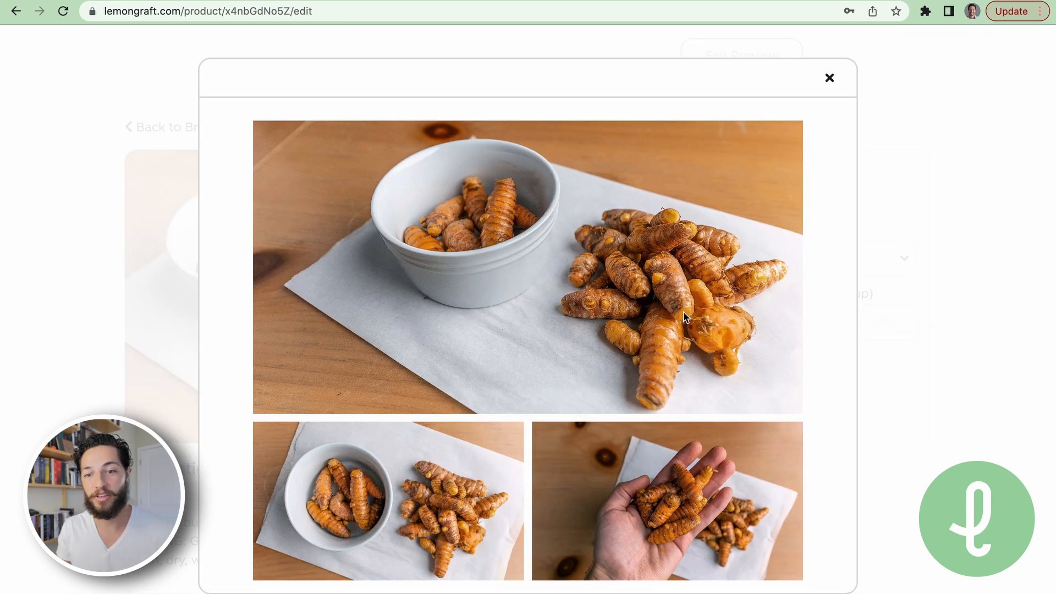
scroll(683, 313, "down", 6)
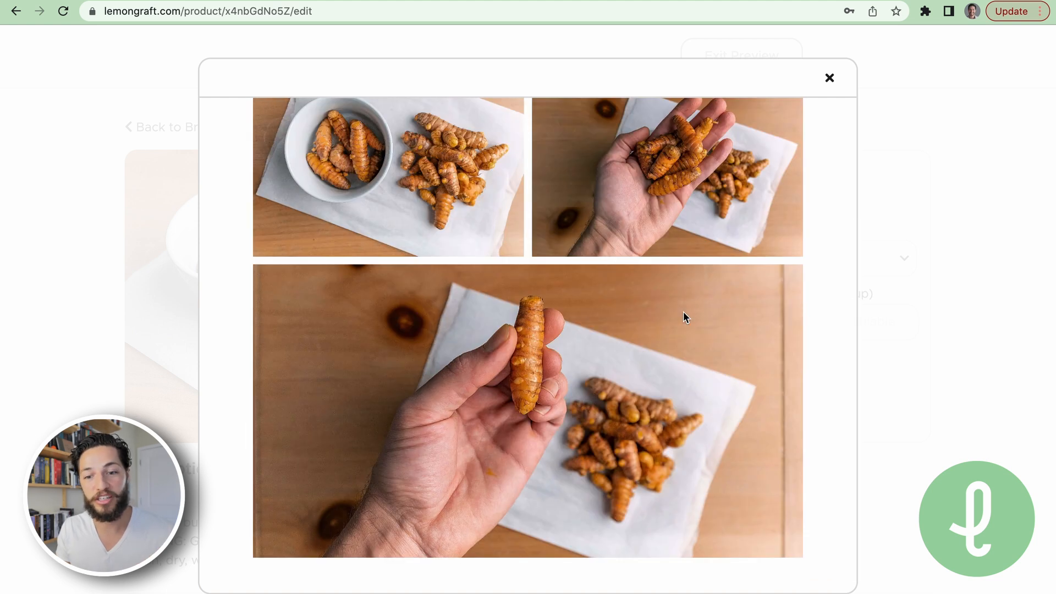
- Close the enlarged photo gallery and expand the product description in the preview to read it in full
scroll(706, 260, "up", 6)
left_click(829, 79)
scroll(299, 210, "down", 4)
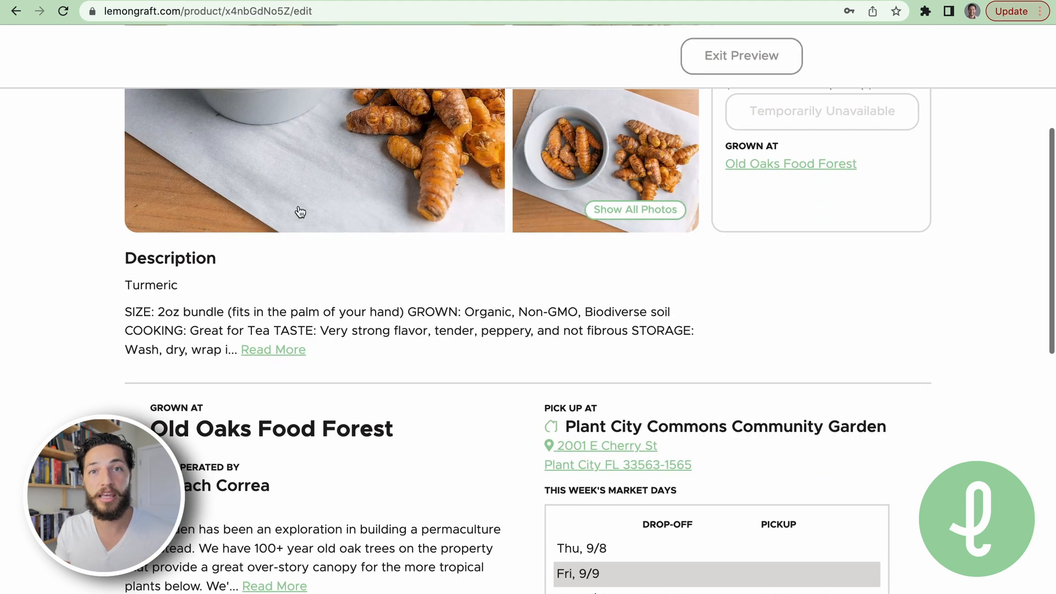
left_click(261, 280)
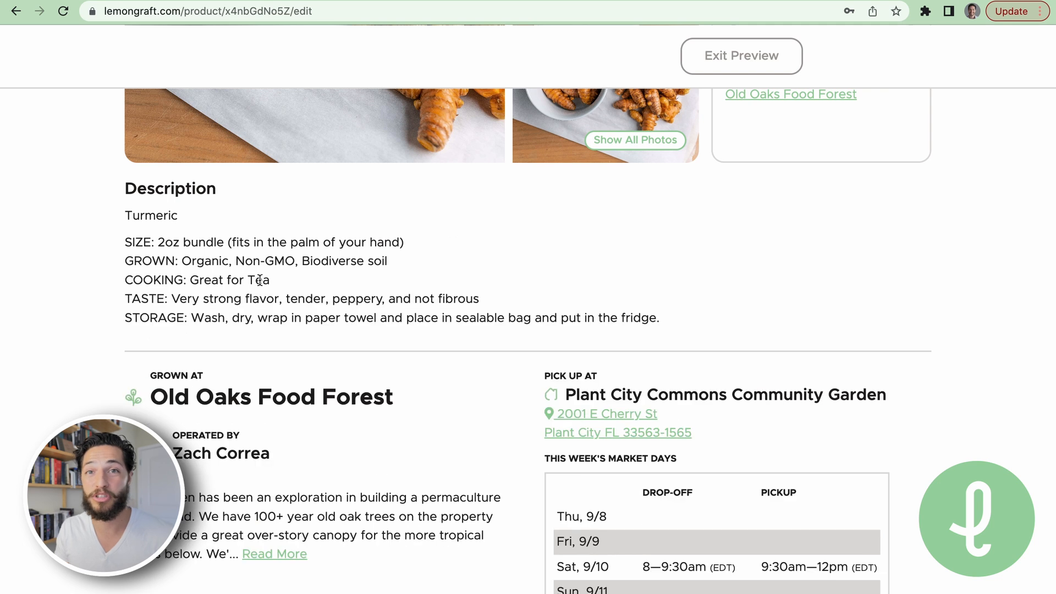
scroll(146, 269, "down", 1)
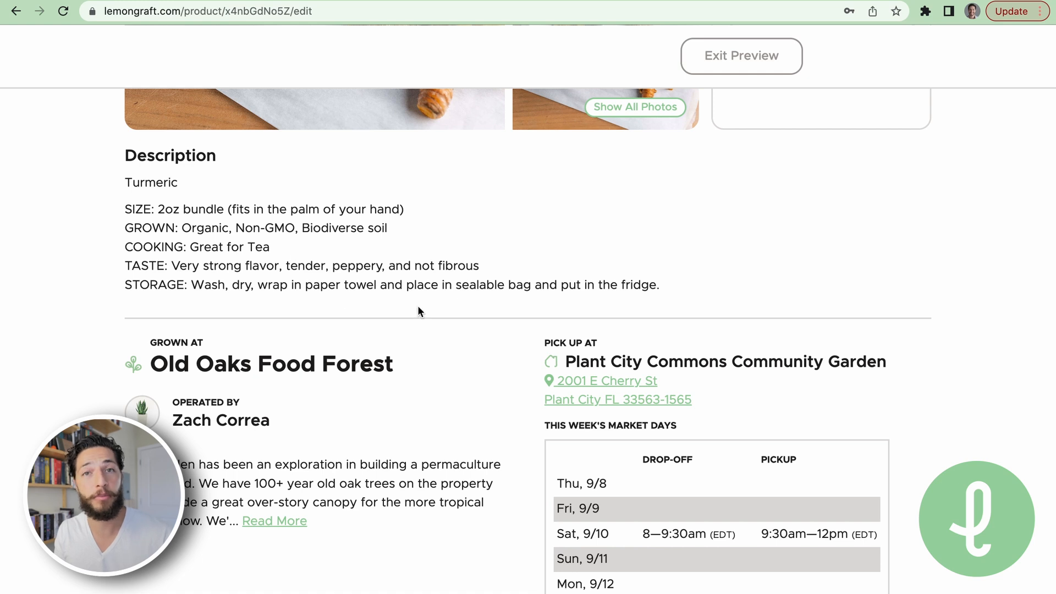
- Examine the garden details and the pickup locations with this week's market days below the description
scroll(452, 316, "down", 3)
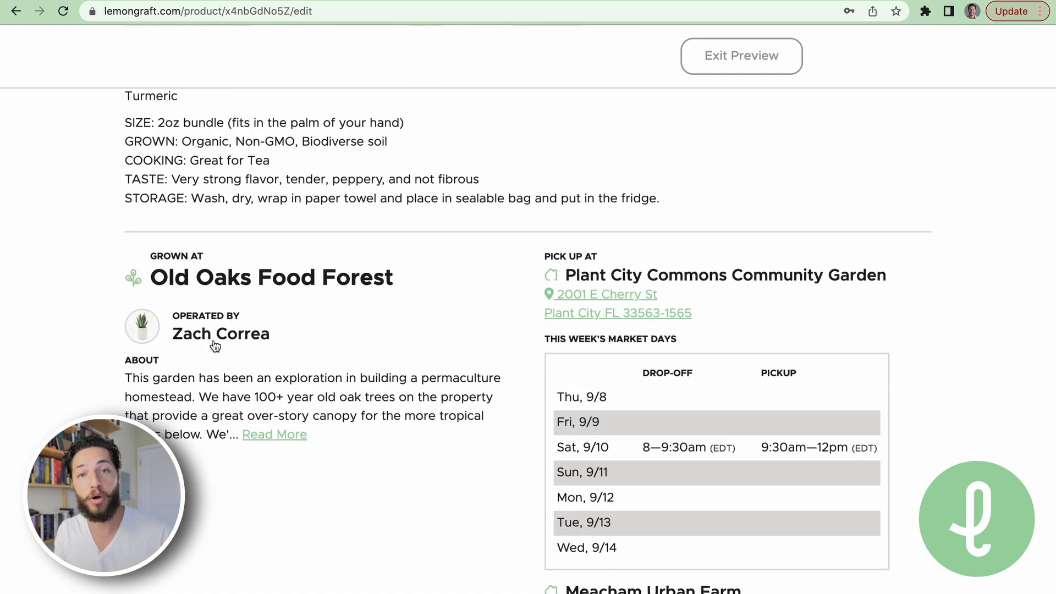
scroll(704, 383, "down", 10)
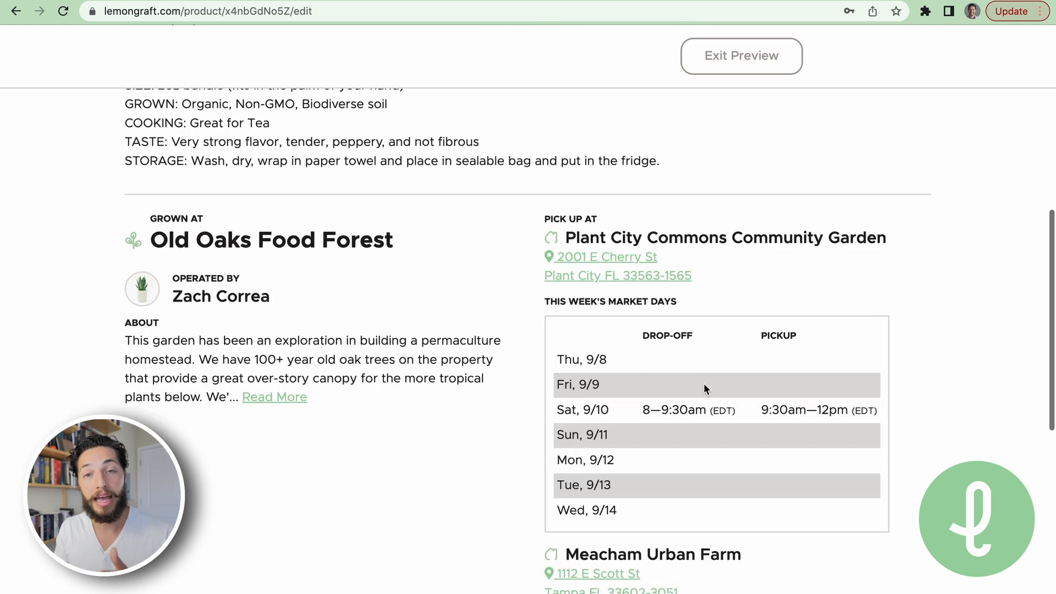
scroll(704, 383, "down", 5)
- Exit the product preview and save the Fresh Turmeric edits, returning to the inventory list
scroll(704, 383, "up", 15)
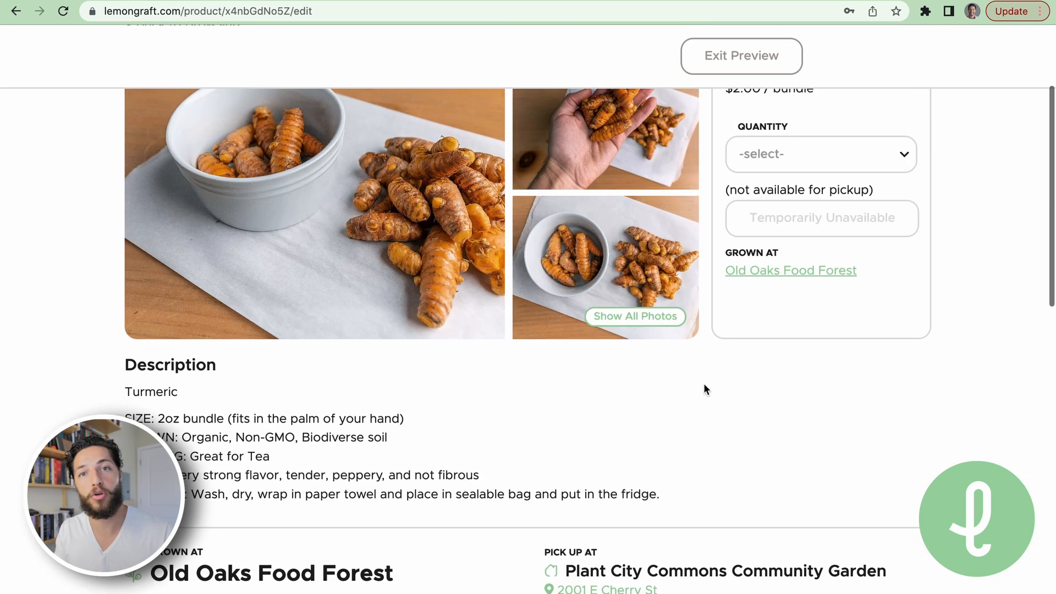
scroll(704, 383, "up", 1)
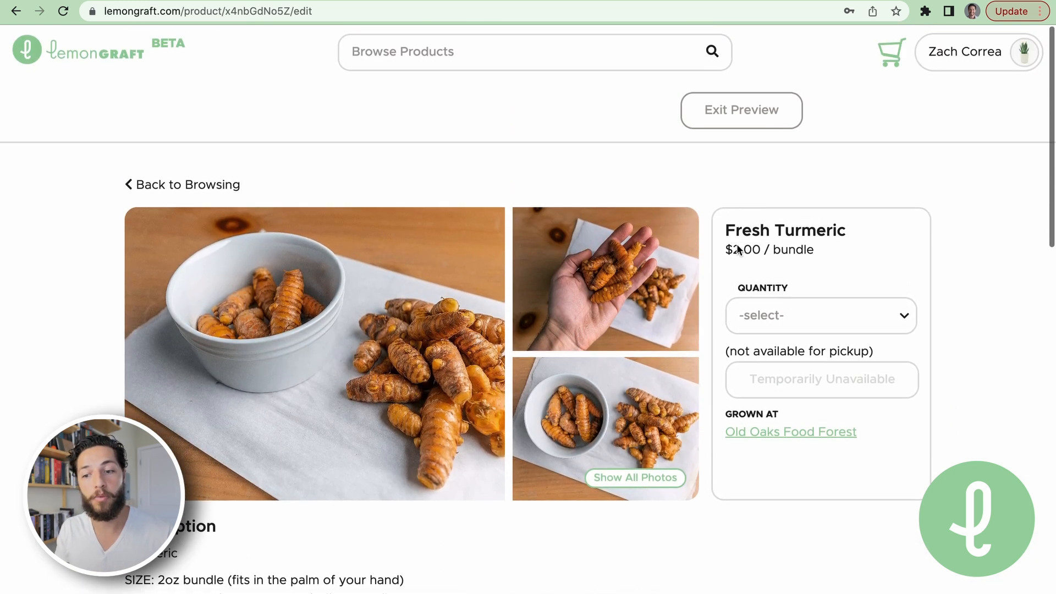
left_click(760, 118)
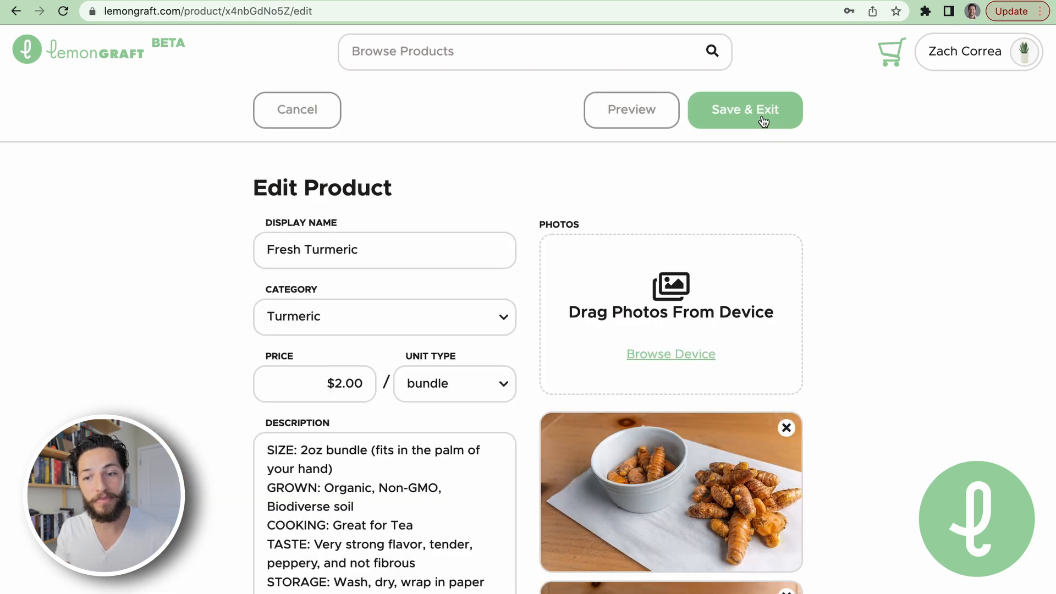
left_click(763, 121)
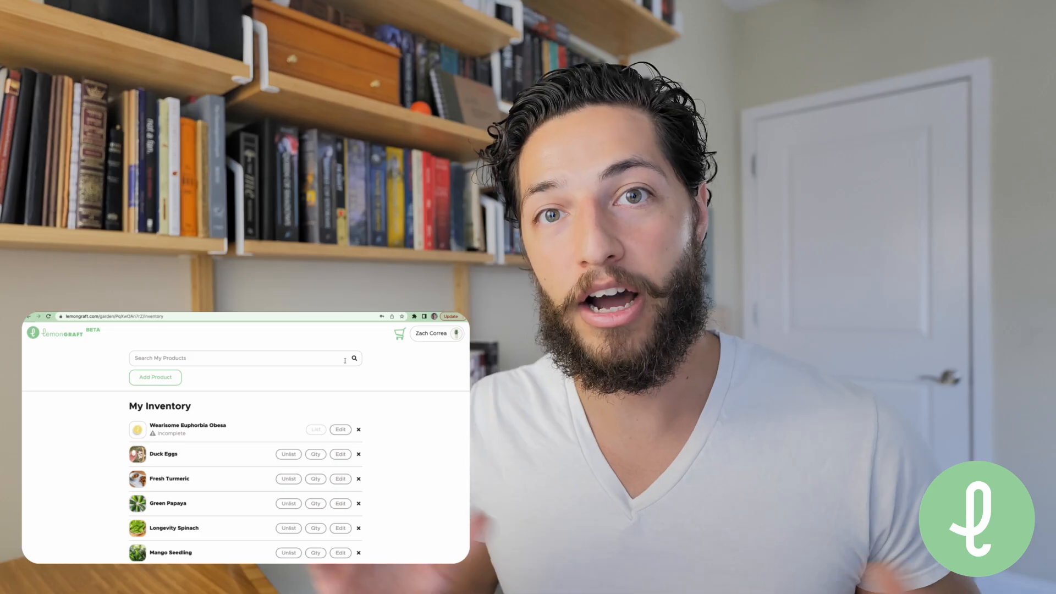